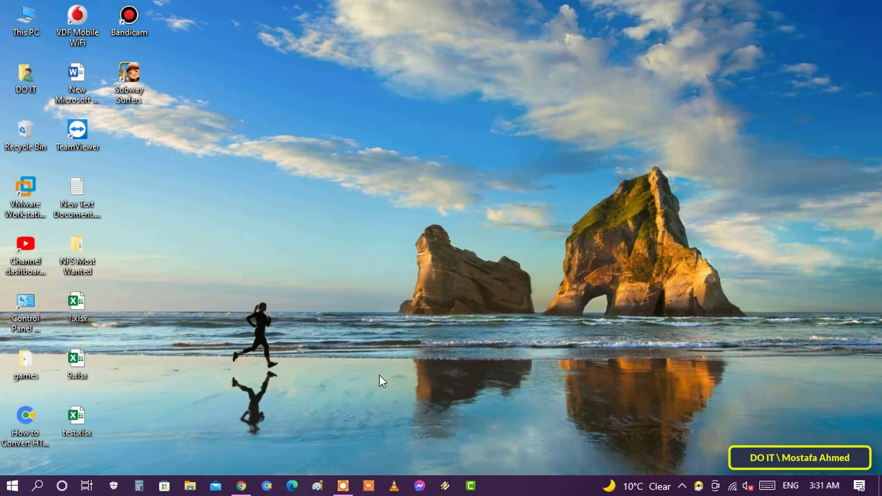
- Launch Chrome and open Google Docs from the Google apps grid
left_click(242, 488)
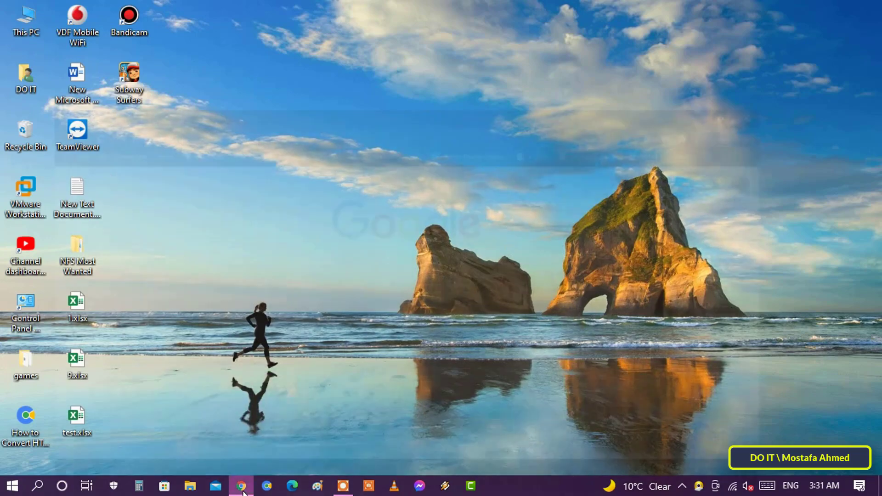
scroll(796, 282, "down", 3)
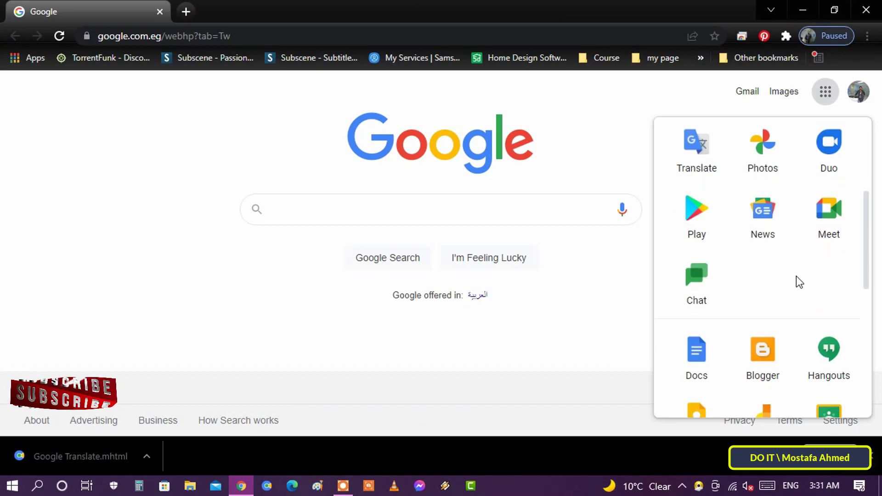
scroll(796, 279, "down", 2)
left_click(712, 235)
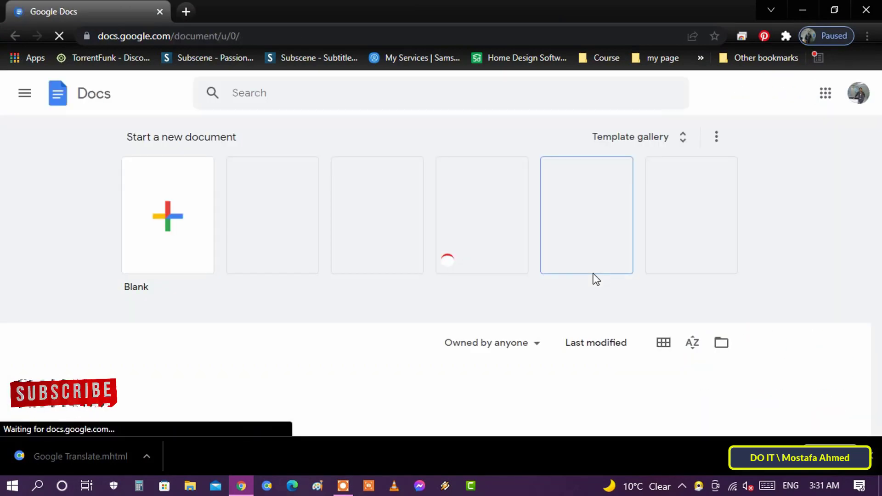
left_click_drag(879, 187, 880, 260)
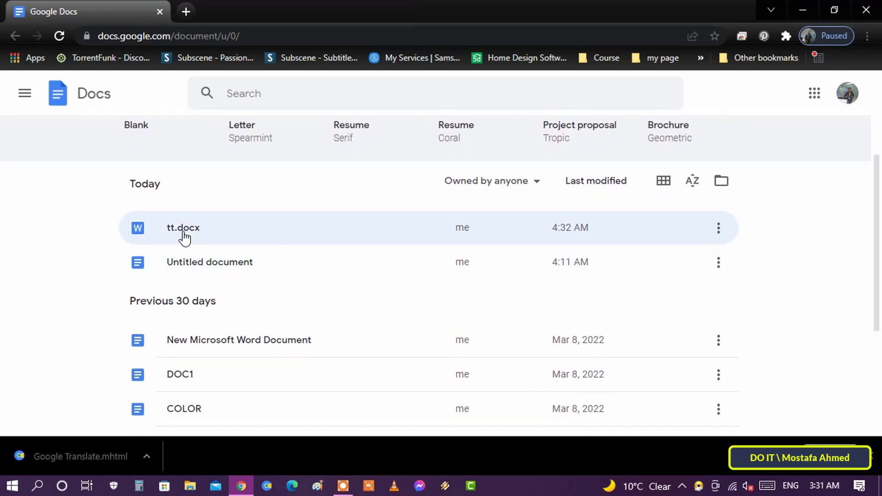
- Open tt.docx and drag the leopard image's left edge outward to widen it
left_click(313, 236)
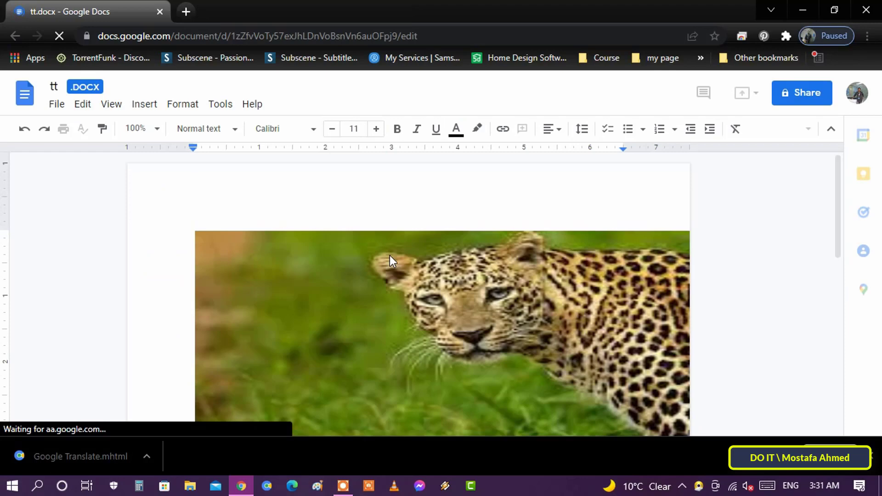
left_click(444, 285)
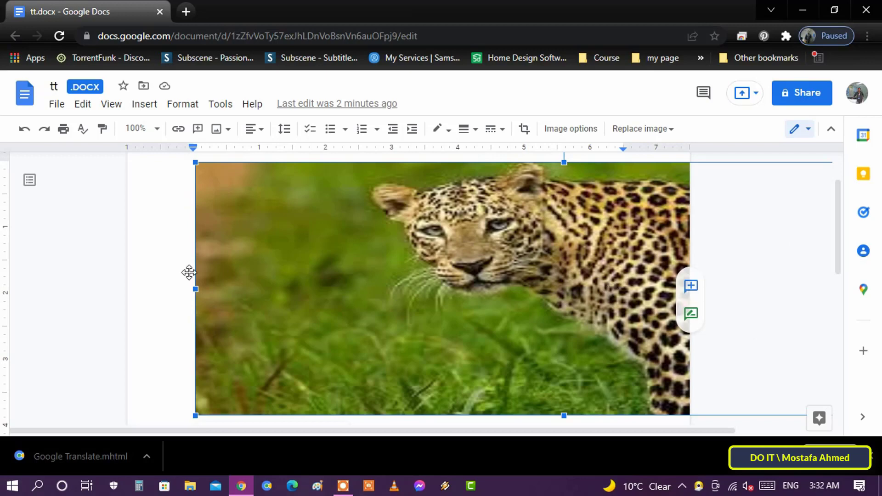
left_click_drag(194, 290, 148, 279)
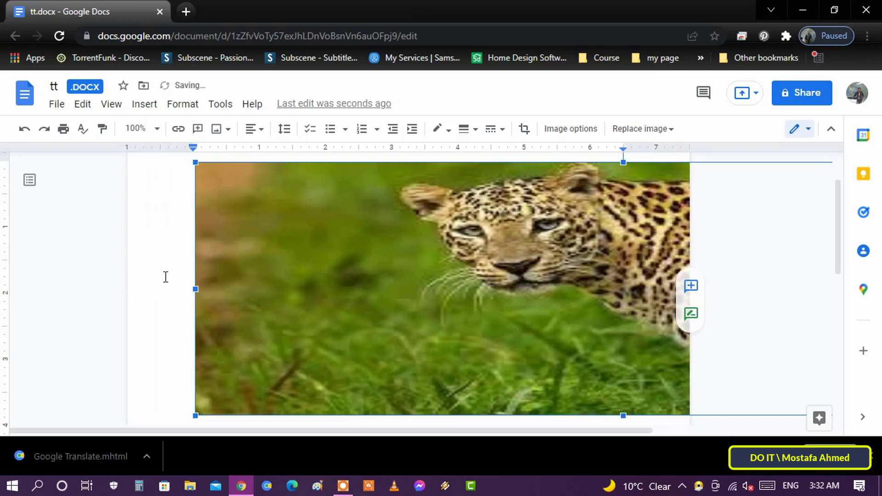
- Bring up the Page setup dialog for tt.docx from the File menu
left_click(55, 105)
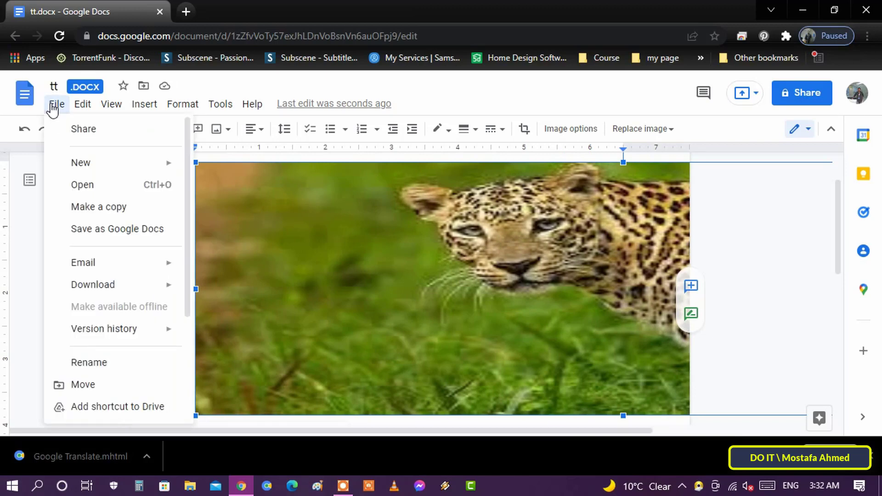
scroll(134, 394, "down", 2)
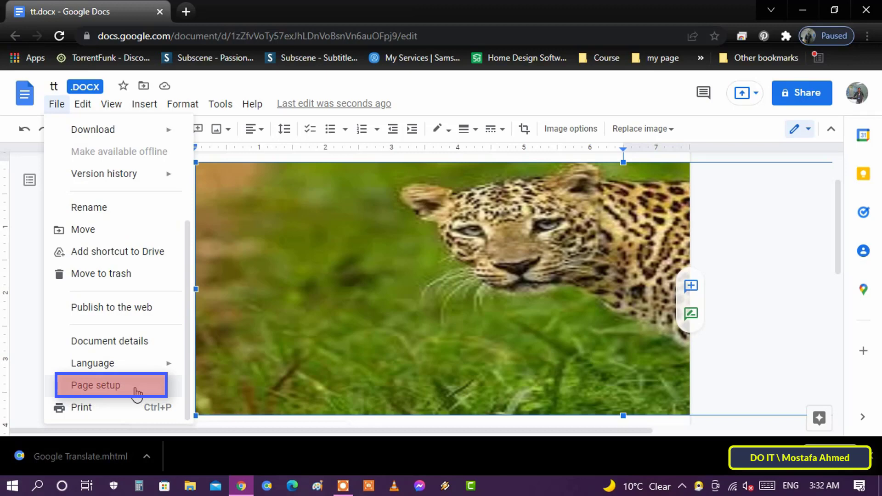
left_click(135, 391)
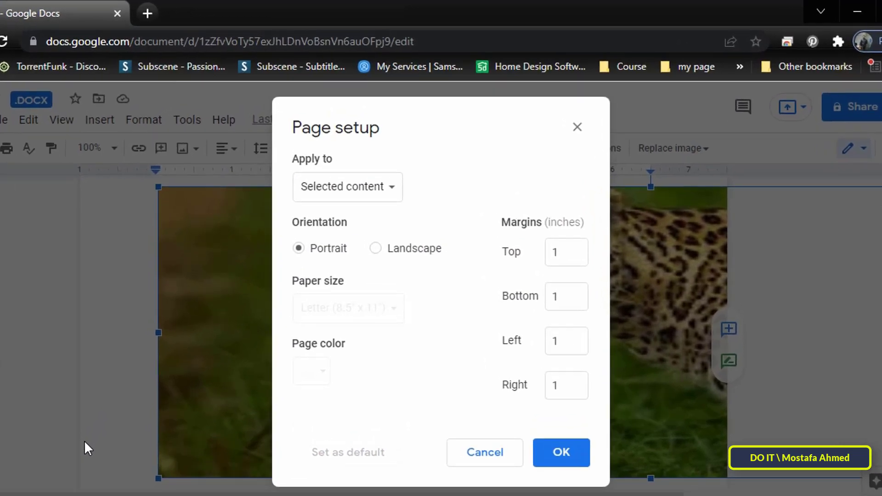
- Switch the page orientation from portrait to Landscape and apply it
left_click(375, 250)
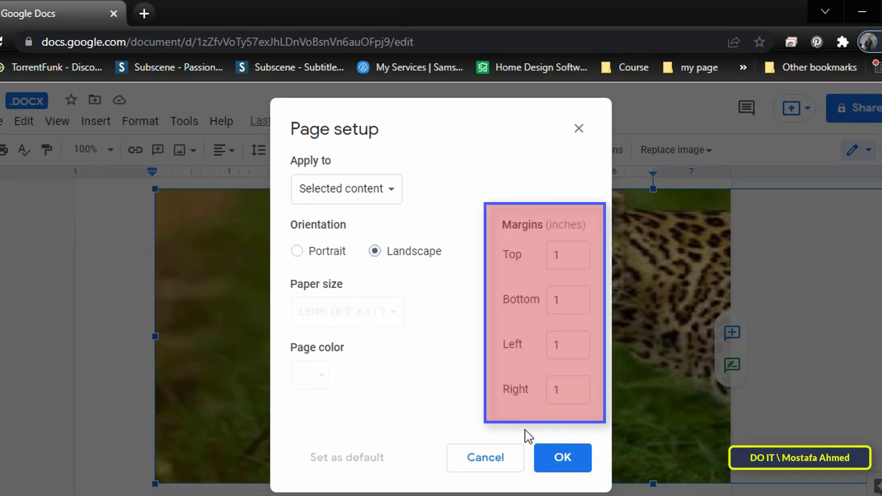
left_click(563, 460)
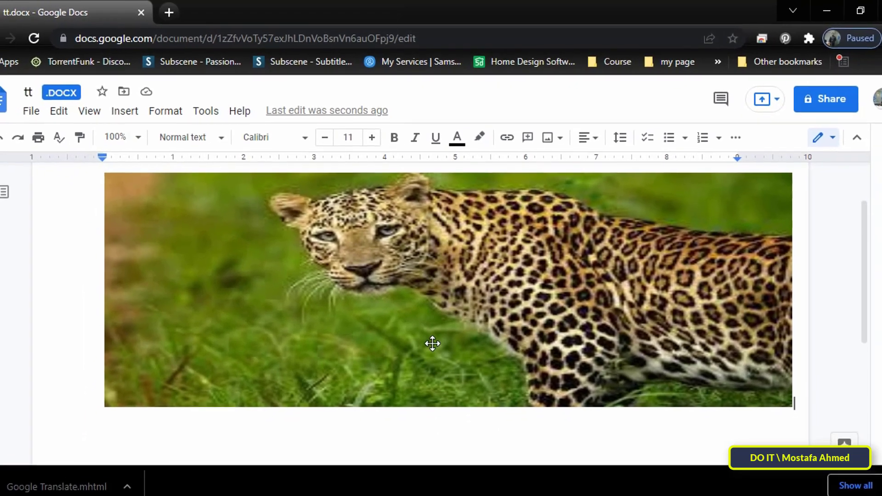
left_click(432, 329)
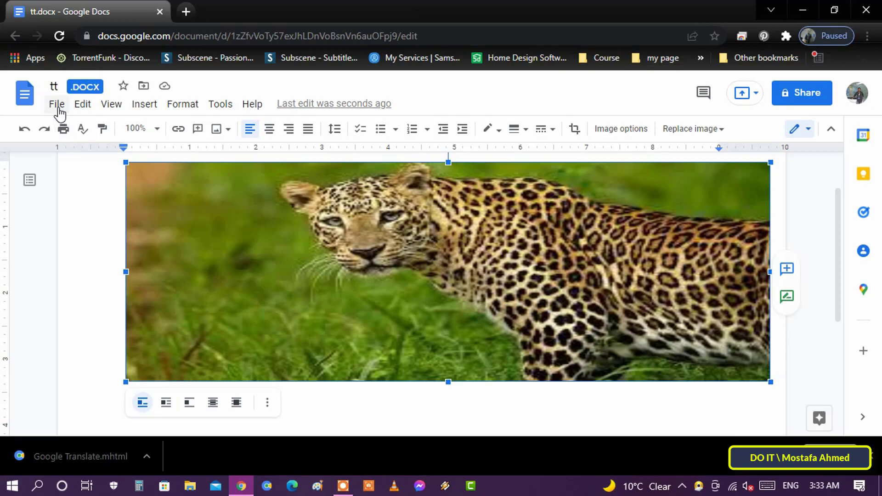
- In Page setup, apply landscape to the Whole document and save it as the default
left_click(58, 106)
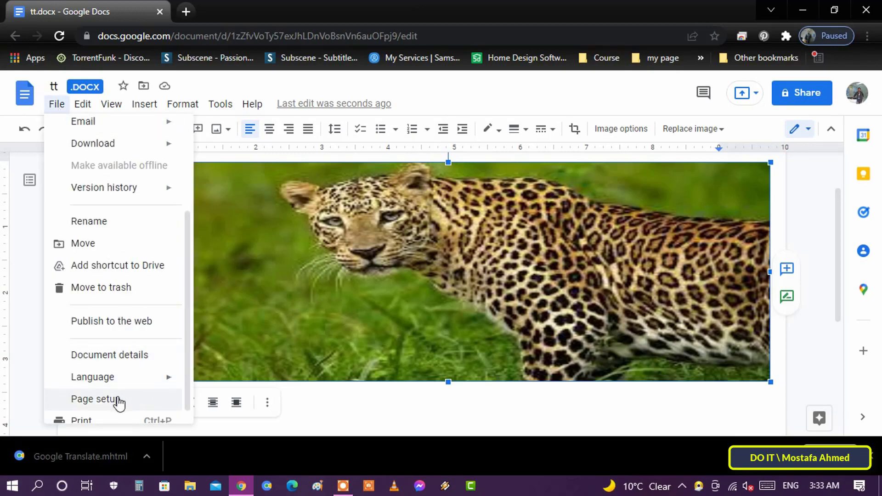
left_click(142, 402)
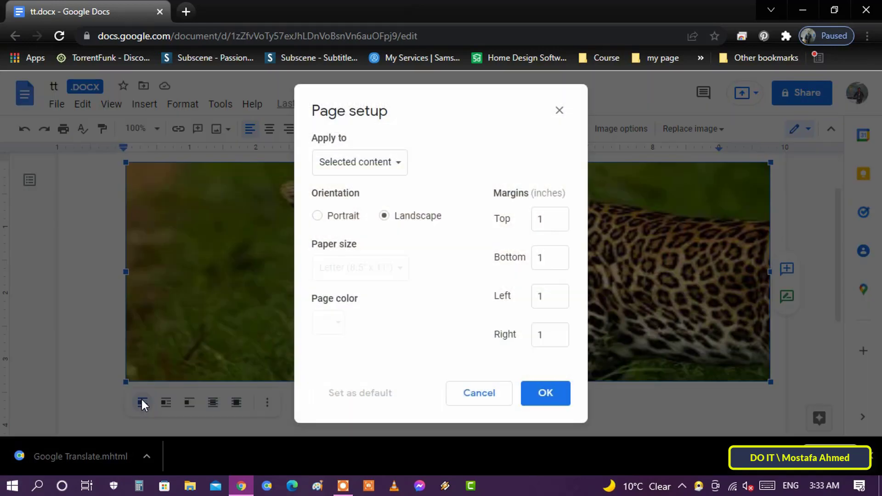
left_click(400, 167)
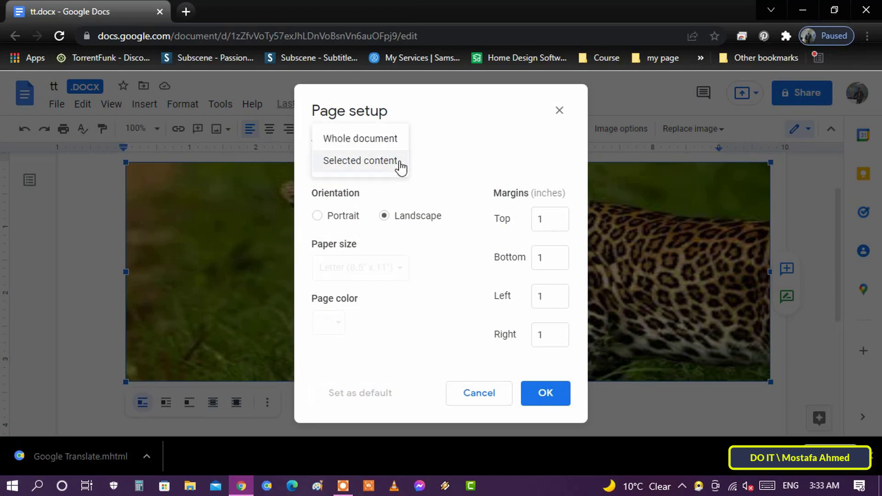
left_click(360, 145)
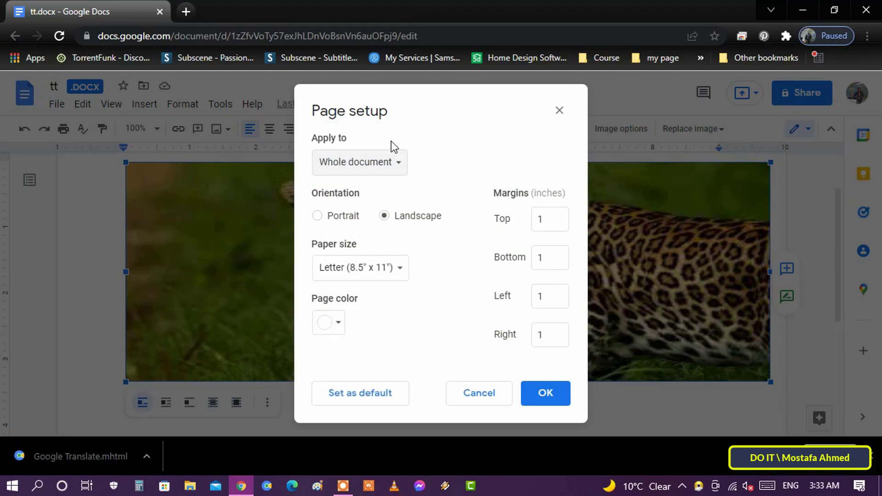
left_click(366, 398)
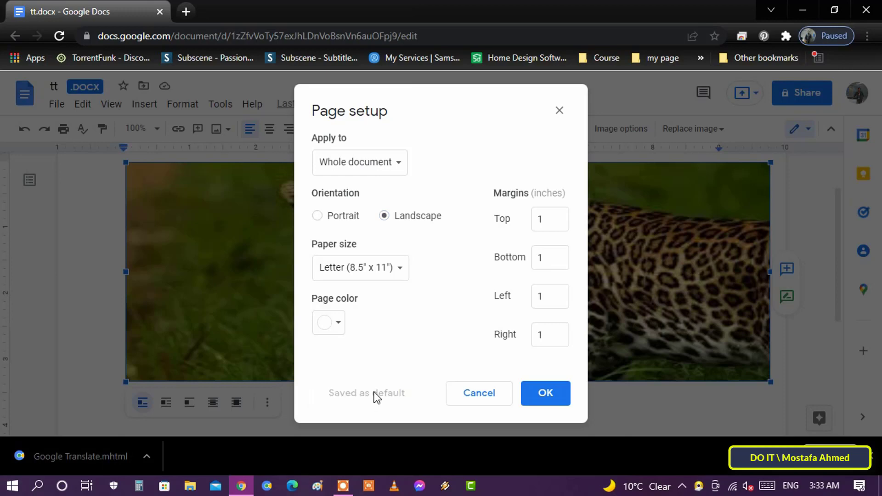
left_click(545, 397)
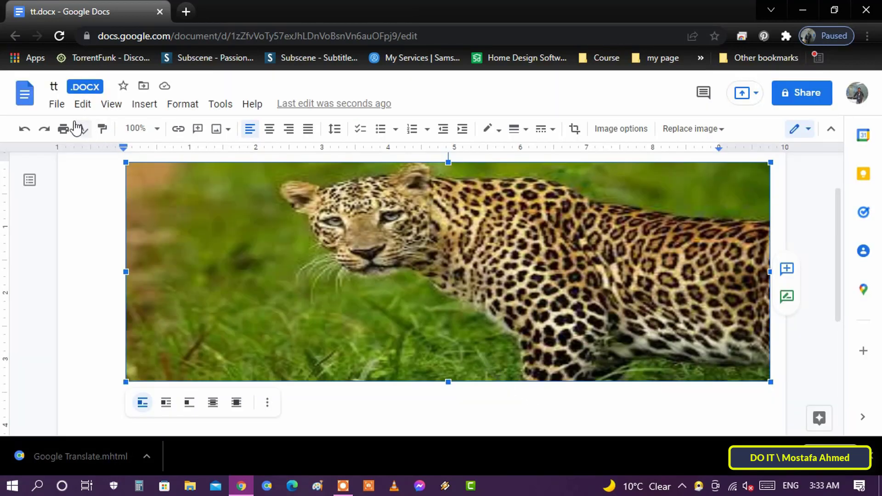